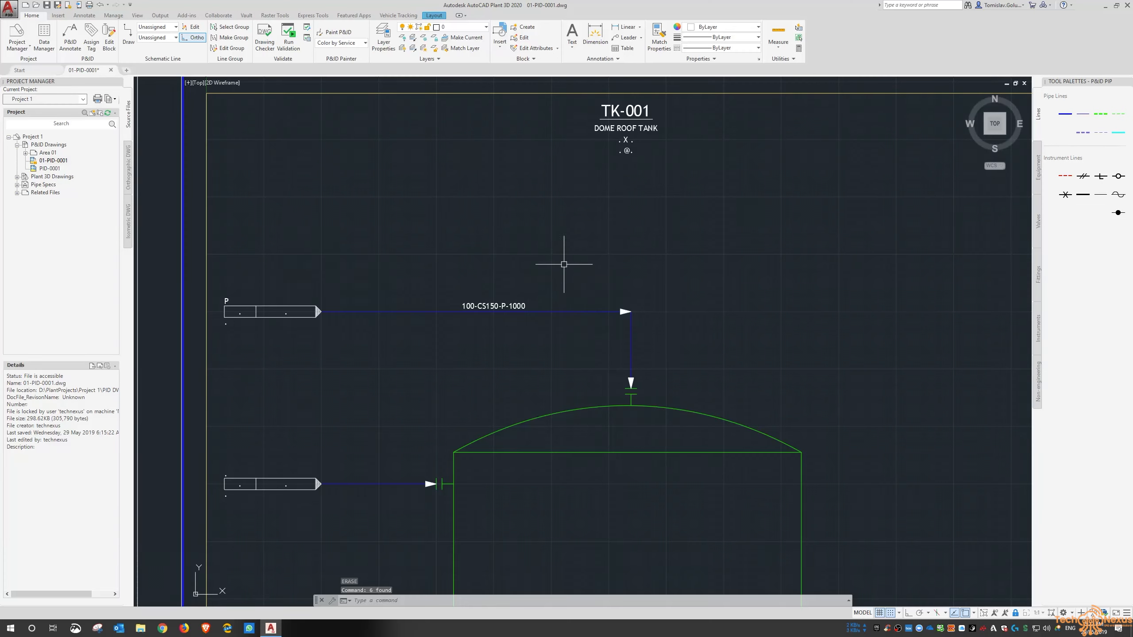
- Look over the tank and pump diagram and check the connection status of the off-page connector on line 80-CS150-P-1004
scroll(461, 449, down, 4)
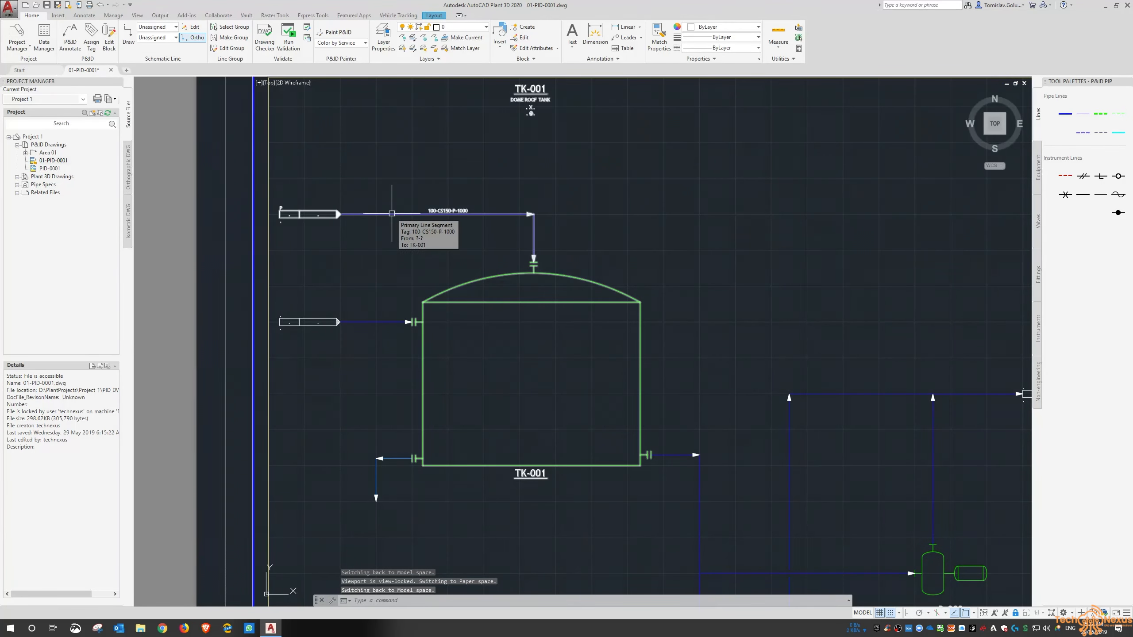
scroll(472, 291, down, 3)
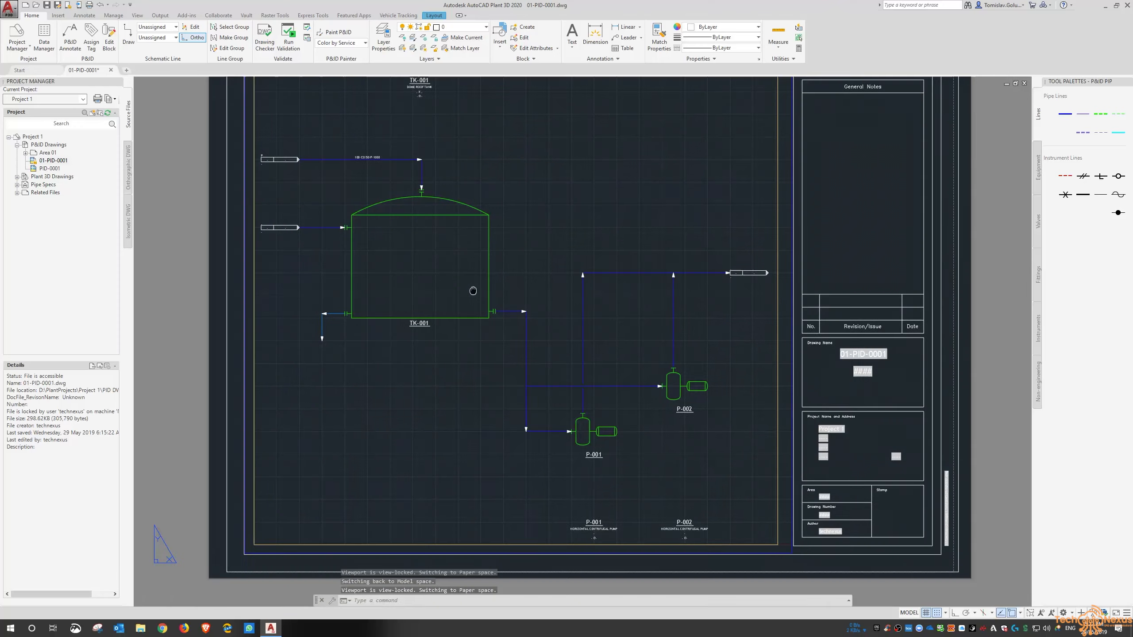
middle_drag(486, 284, 475, 313)
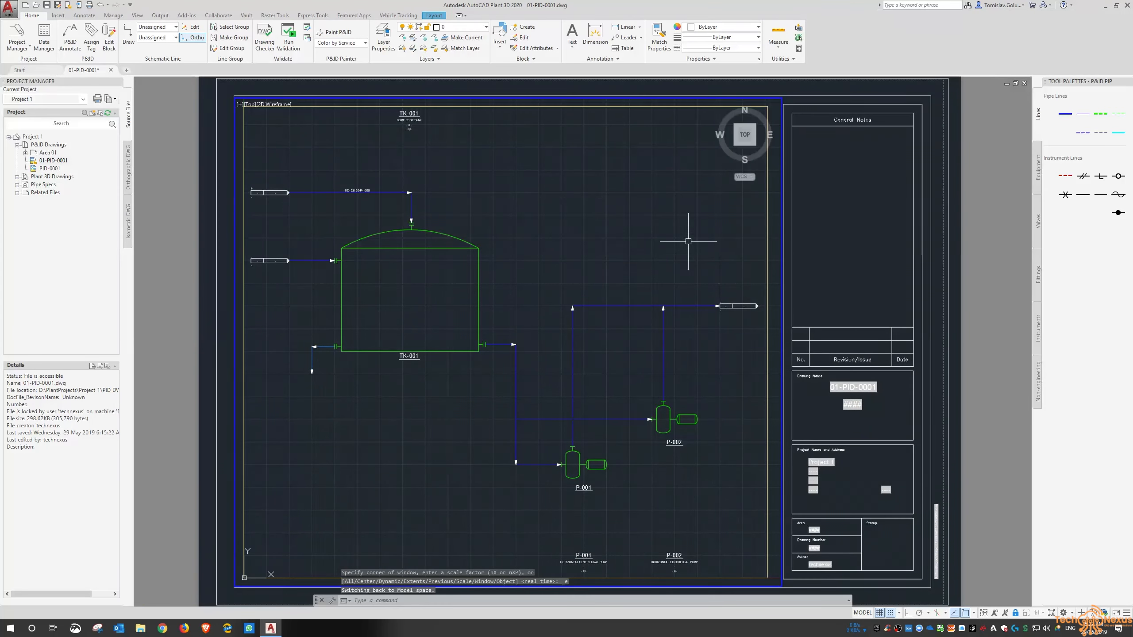
double_click(168, 172)
click(48, 145)
double_click(608, 276)
middle_drag(608, 276, 614, 253)
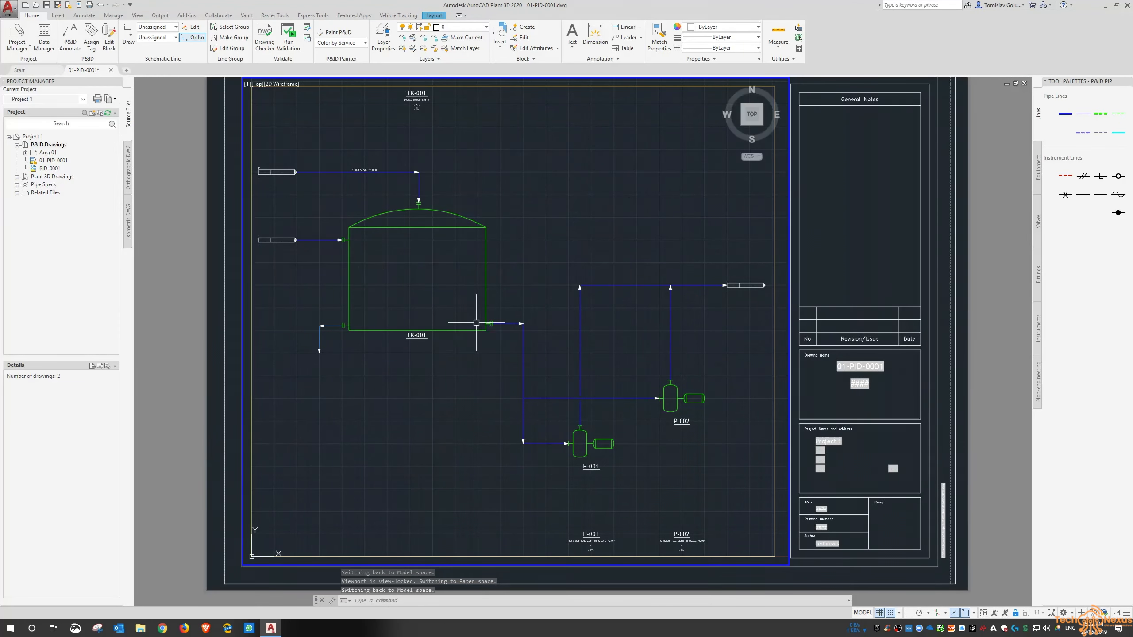
scroll(738, 294, up, 8)
click(678, 252)
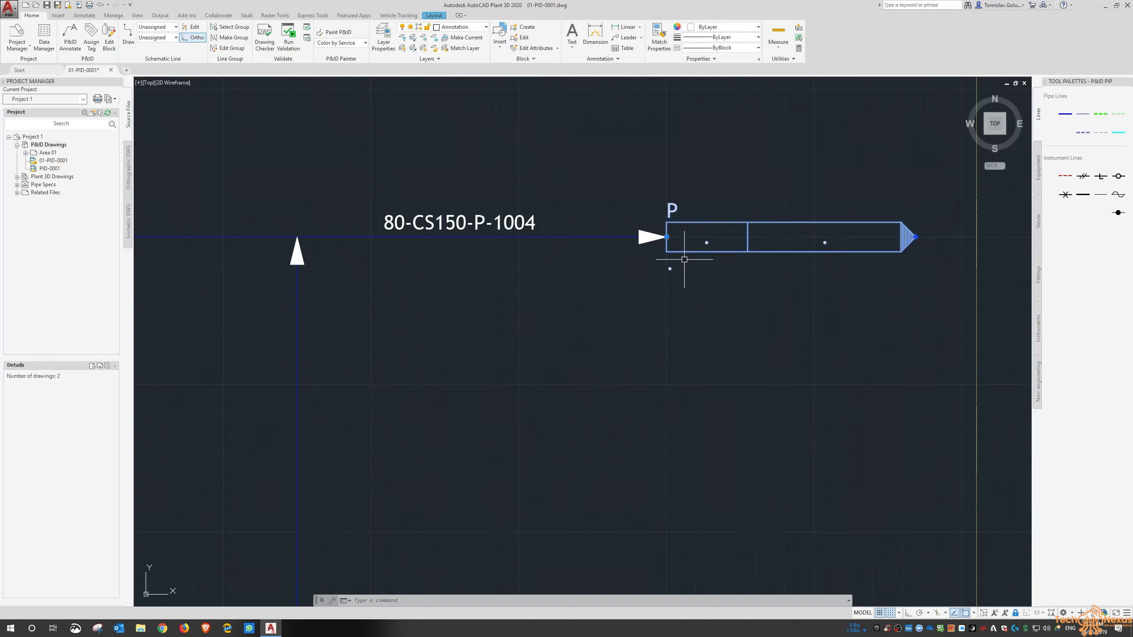
key(Escape)
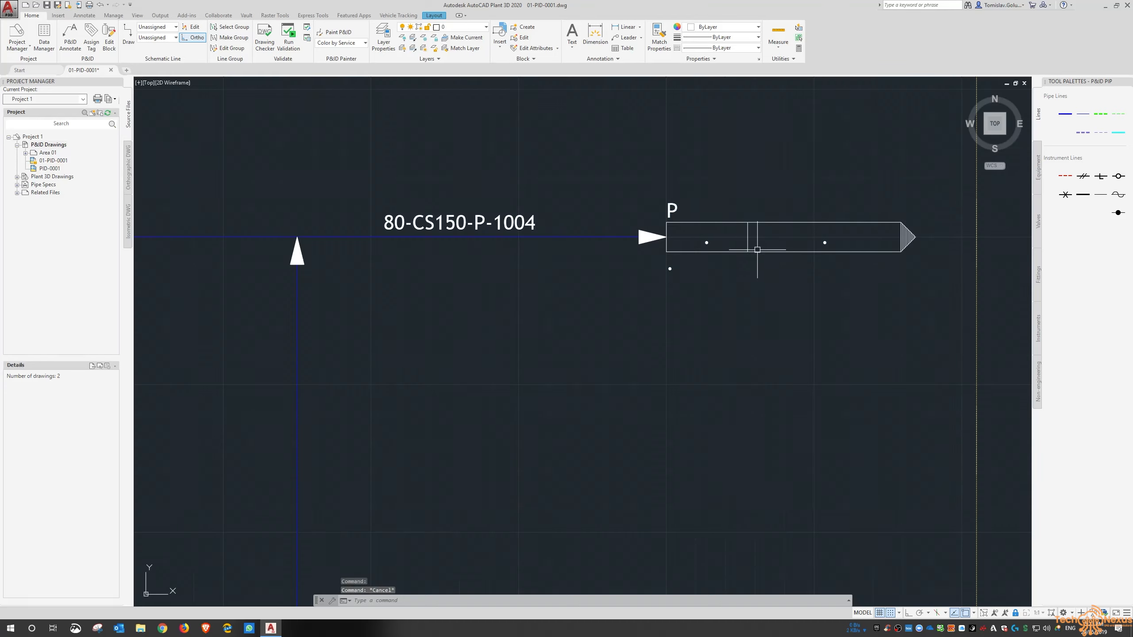
mouse_move(746, 242)
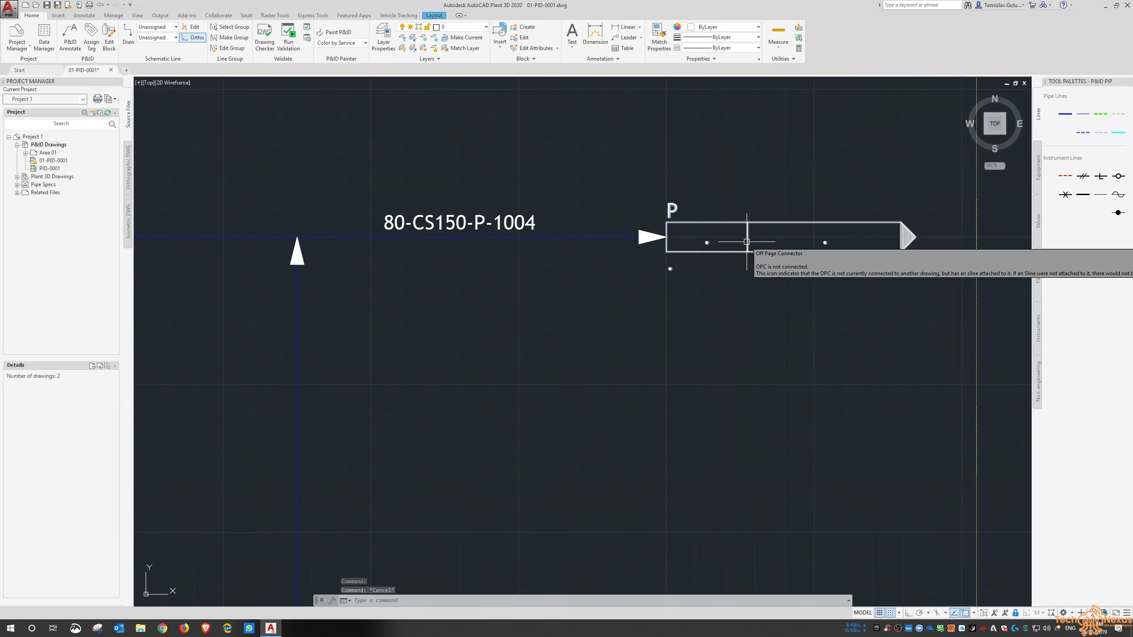
- Create a new P&ID drawing in the project with area 01, discipline PID and number 0002
scroll(746, 241, down, 5)
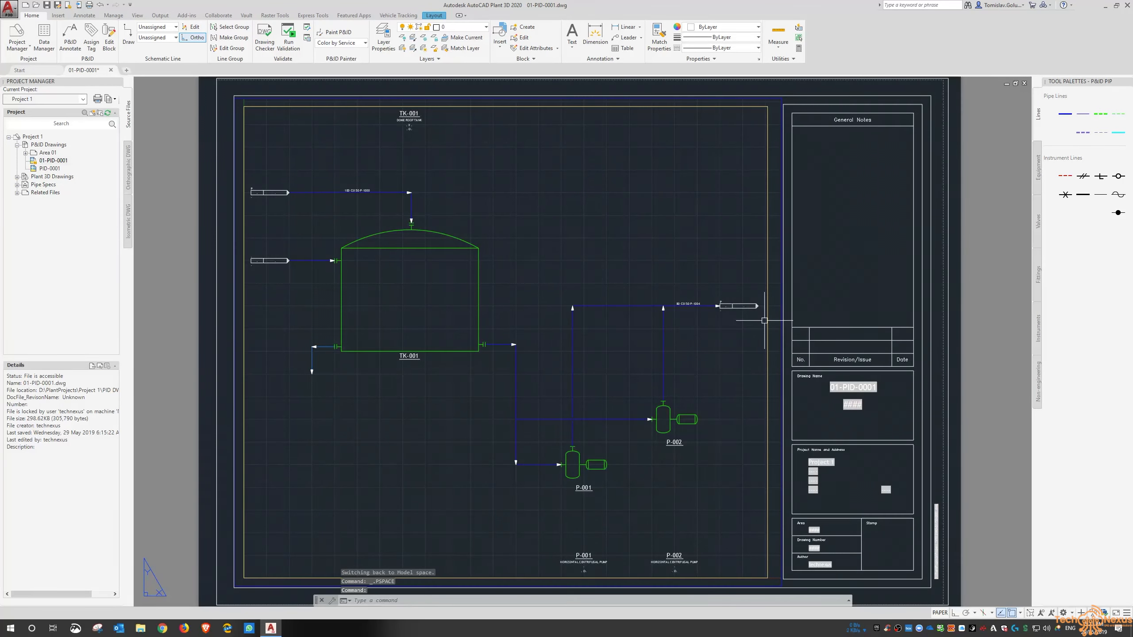
scroll(764, 321, up, 4)
scroll(785, 317, down, 4)
right_click(48, 144)
click(67, 150)
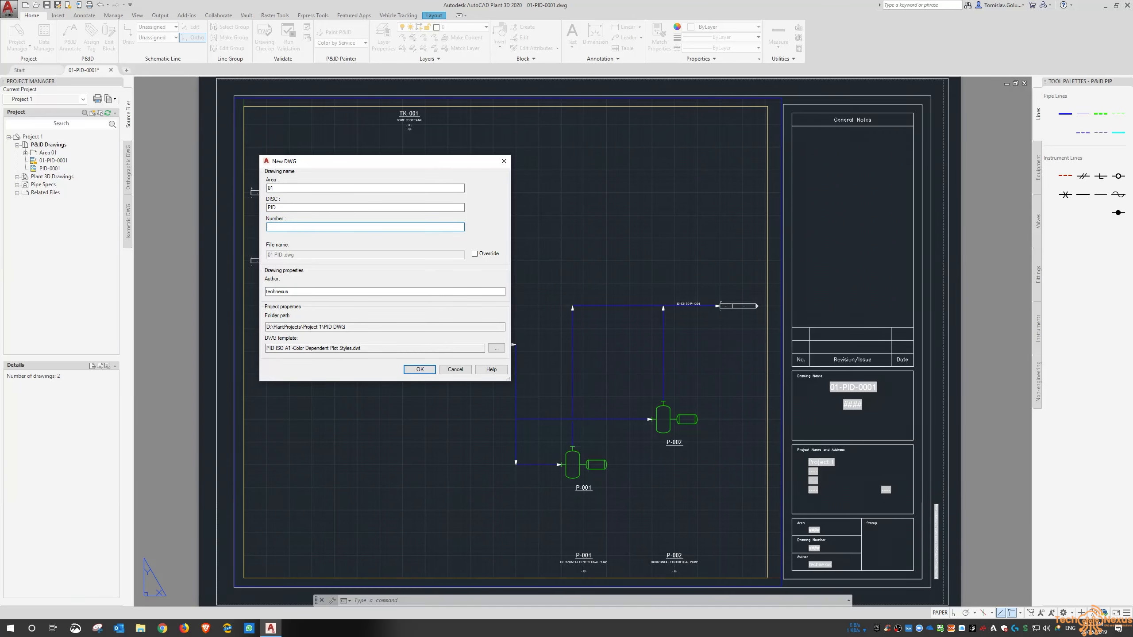
text(0002)
click(432, 367)
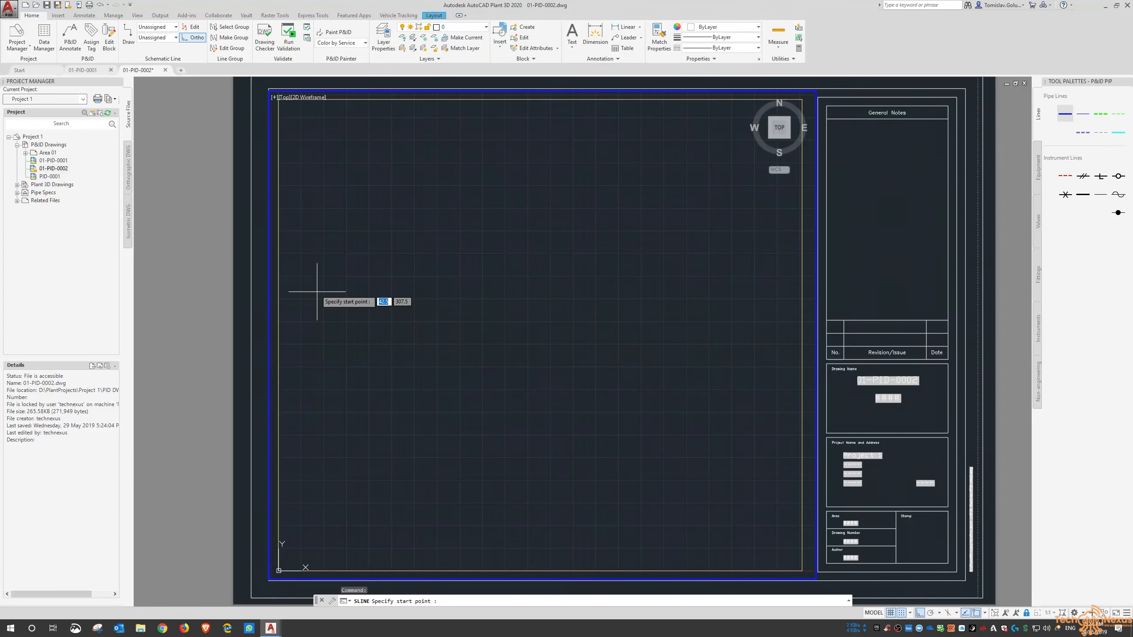
- Draw a horizontal primary pipe line segment near the left border of drawing 01-PID-0002, flowing to the right
scroll(346, 307, up, 3)
click(335, 313)
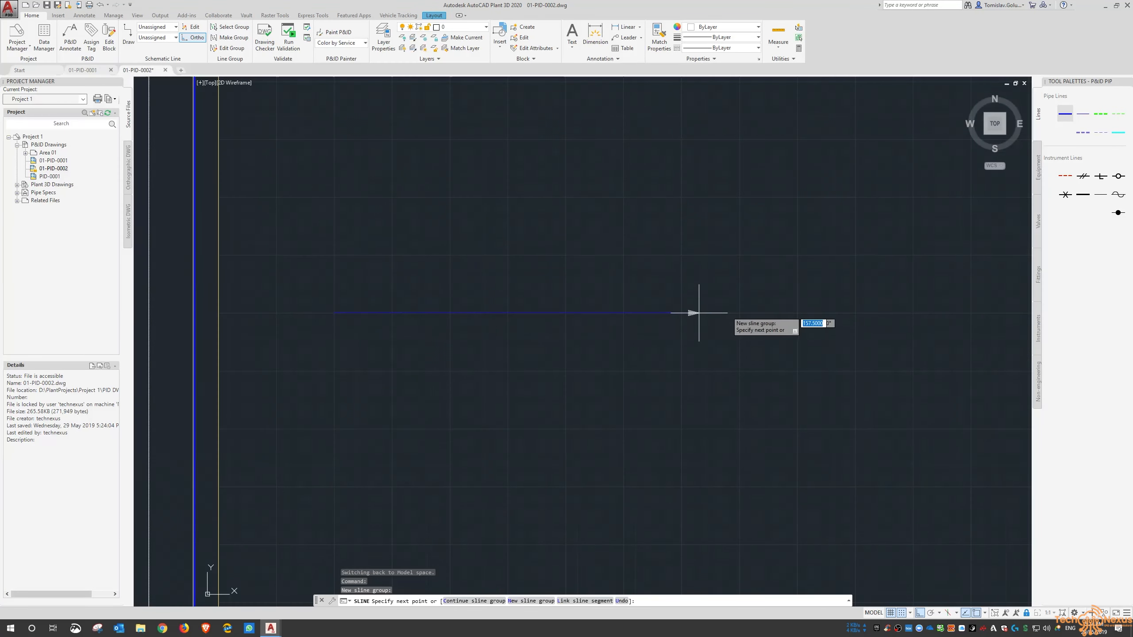
click(676, 313)
key(Return)
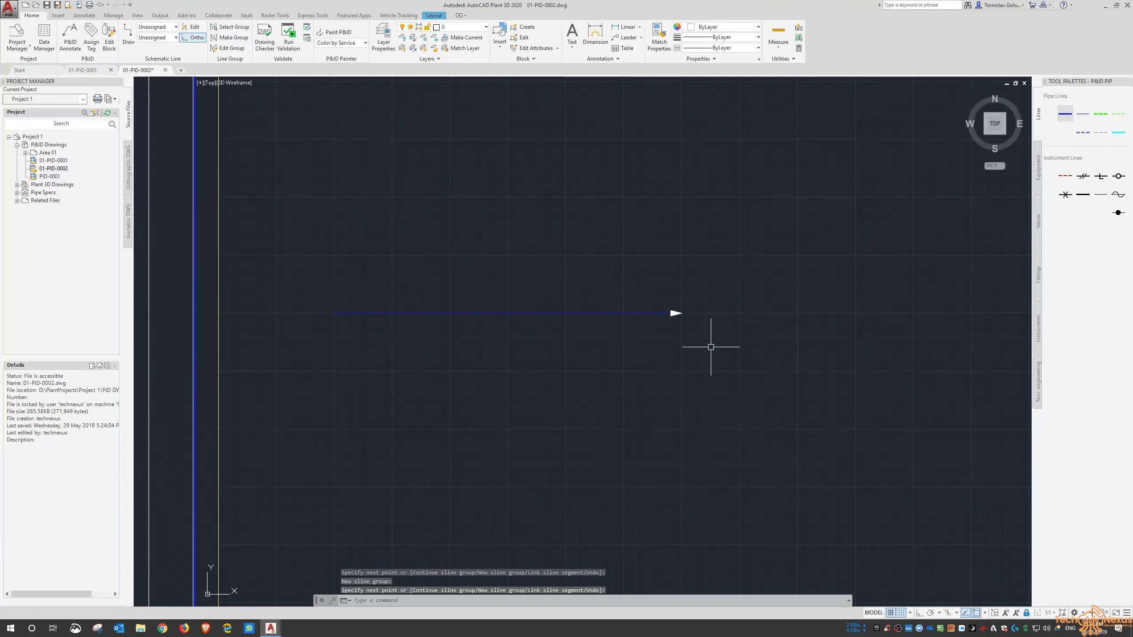
- Place an off-page connector linked to drawing 01-PID-0001 at the start of the new line, and save the drawing
click(1038, 369)
click(1065, 182)
click(334, 313)
scroll(335, 313, up, 4)
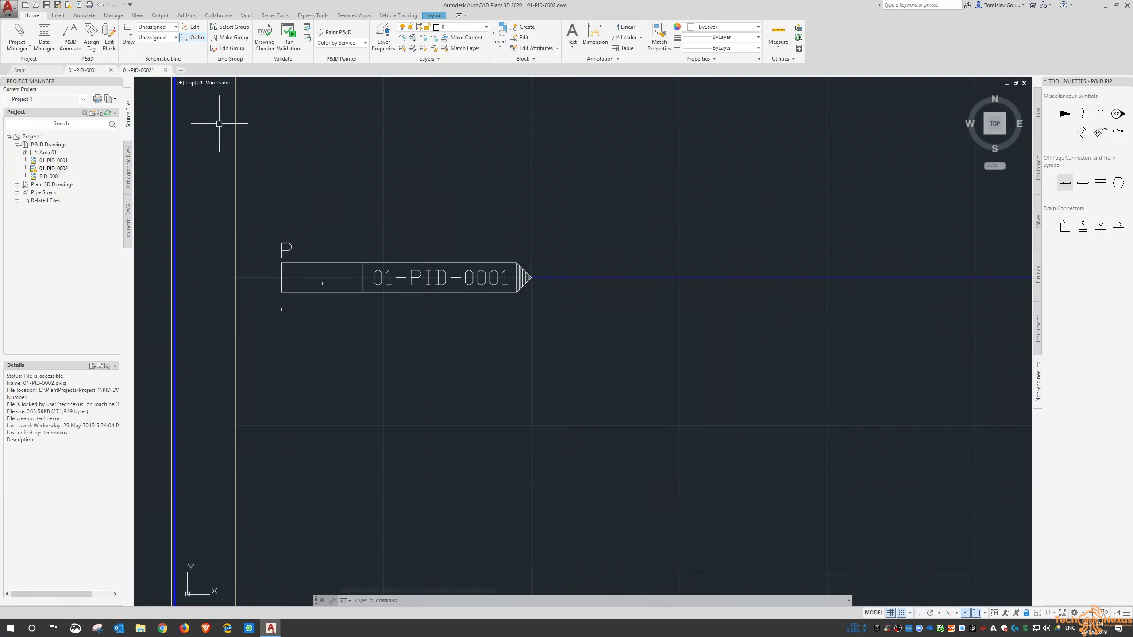
key(ctrl+s)
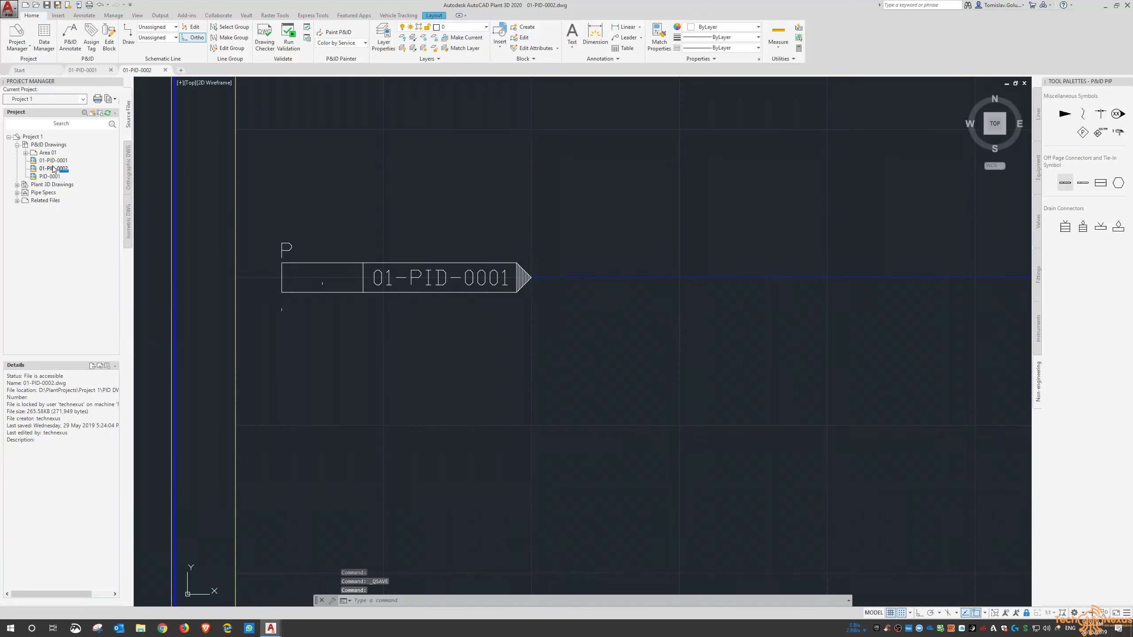
- Check the off-page connector at the end of line 80-CS150-P-1004 in 01-PID-0001 against the one in 01-PID-0002
click(88, 71)
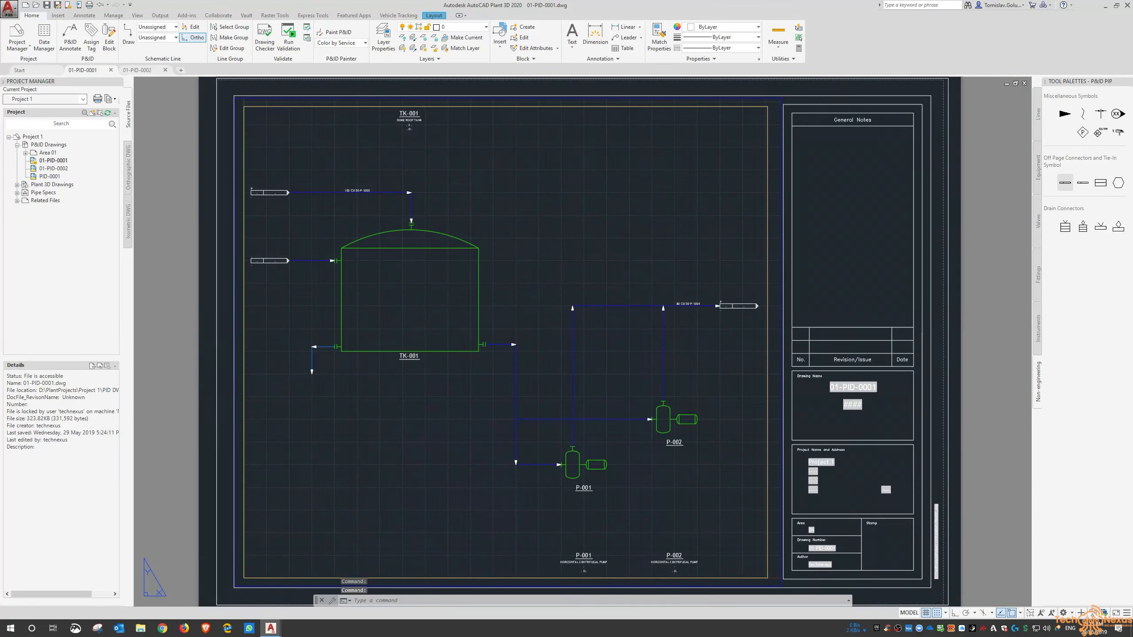
scroll(682, 303, up, 10)
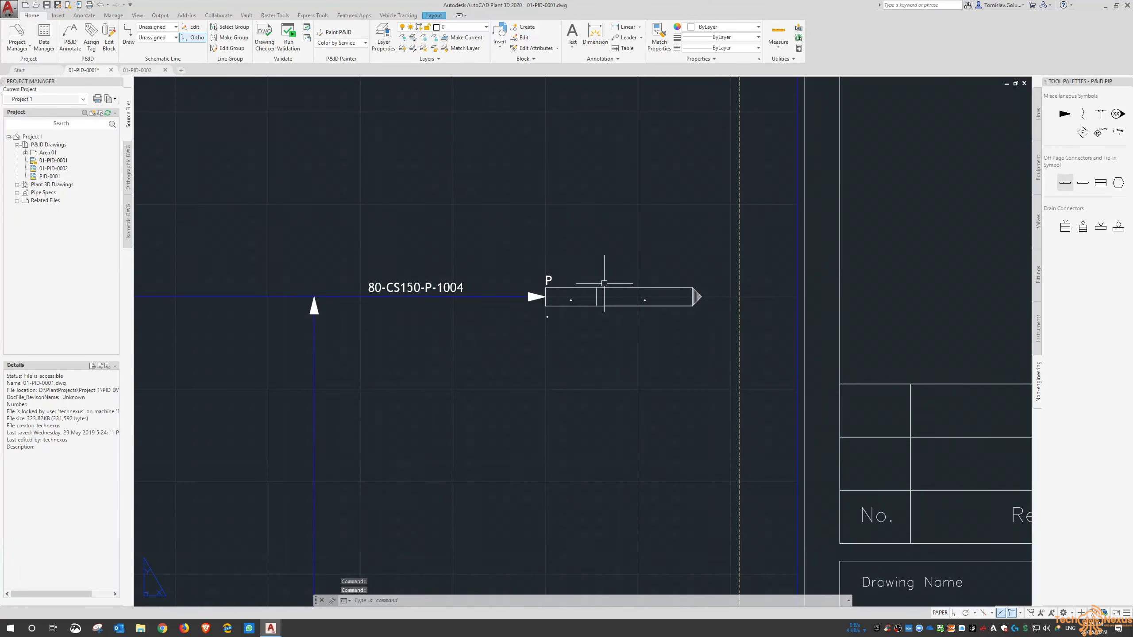
click(644, 302)
click(401, 278)
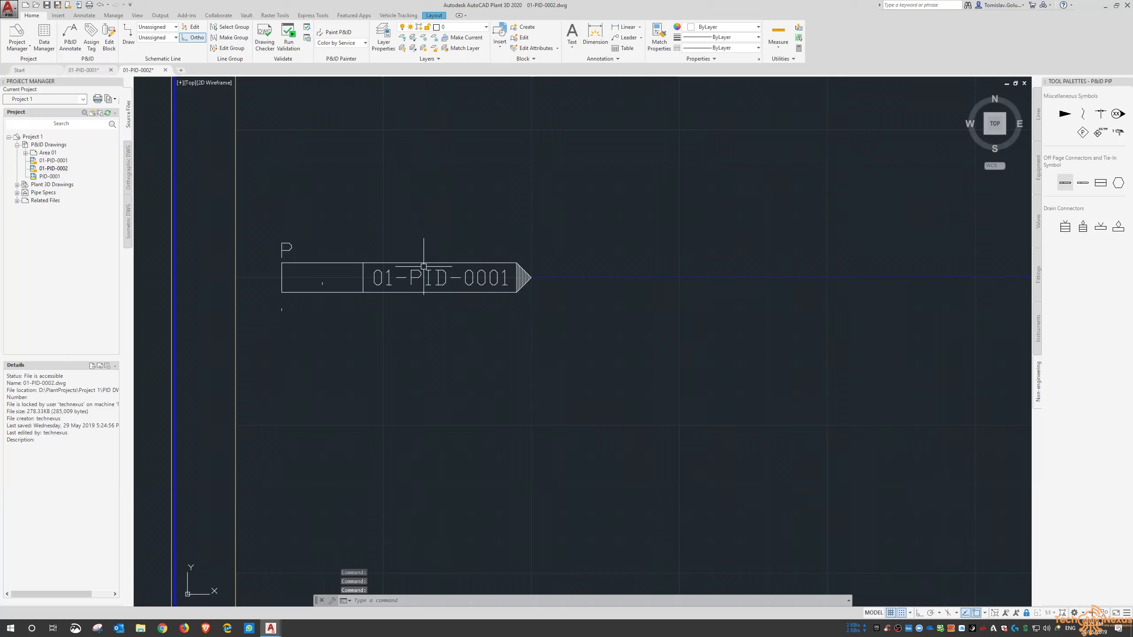
- View the drawing properties of 01-PID-0001 in the project, and close them
right_click(50, 164)
click(42, 161)
right_click(42, 161)
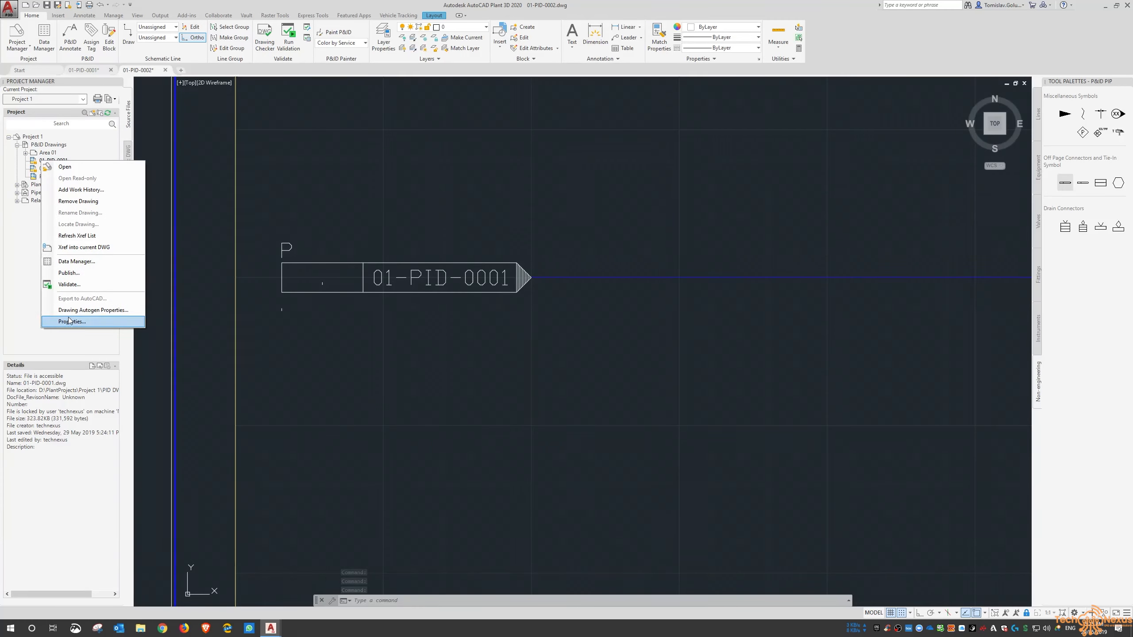
click(69, 320)
click(414, 347)
- Close drawing 01-PID-0002 and save its changes
scroll(741, 336, down, 2)
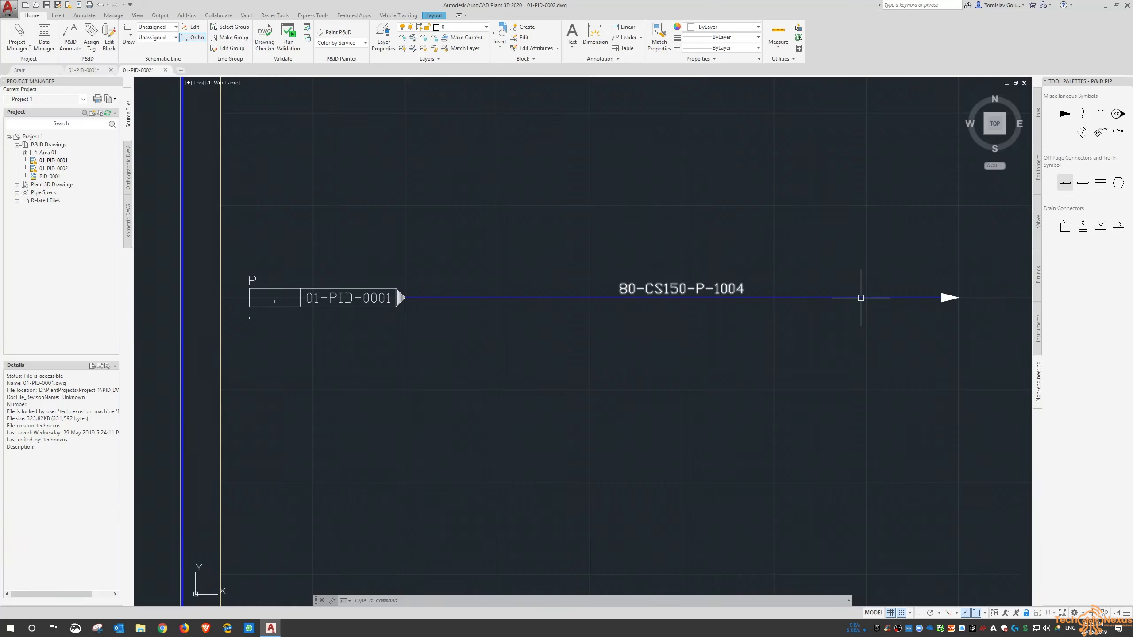
click(732, 312)
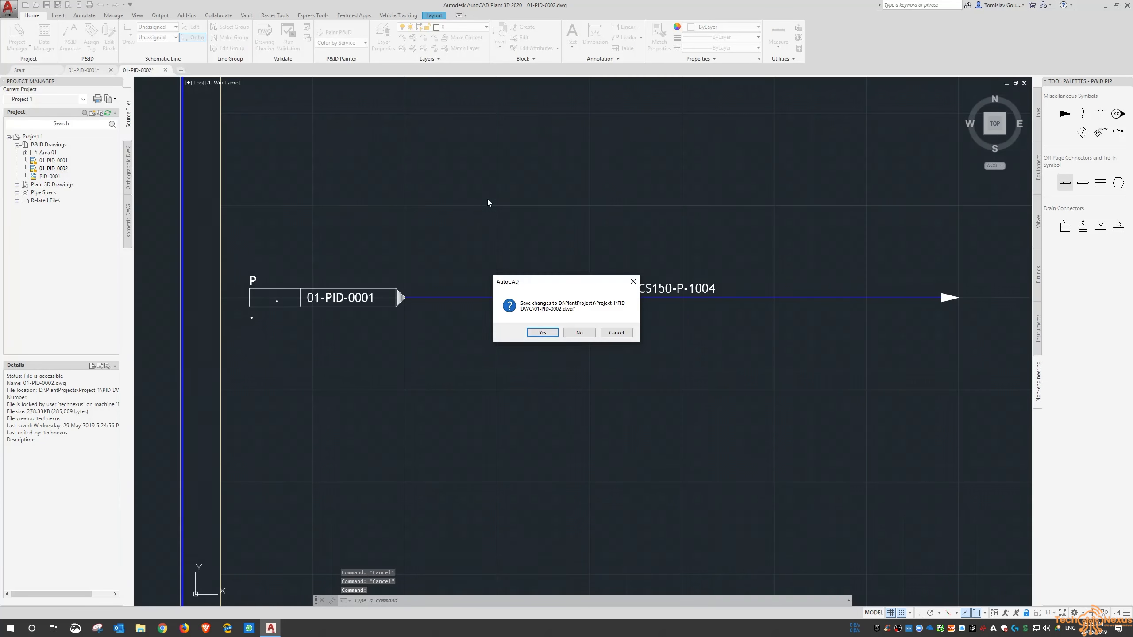
key(Escape)
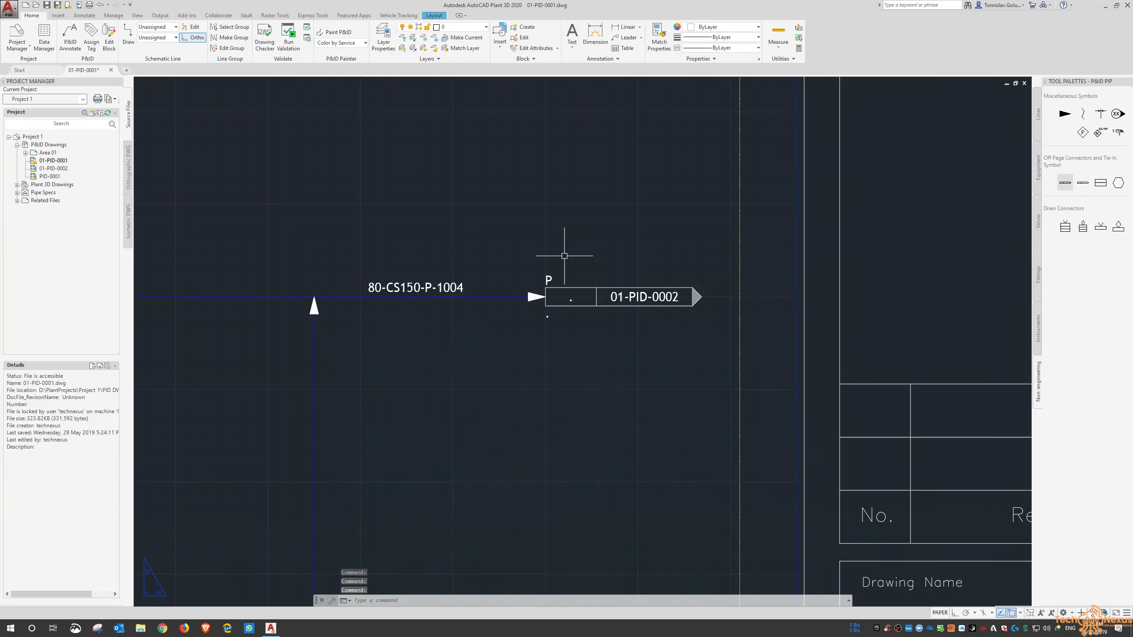
- Open the connected drawing 01-PID-0002 from the off-page connector at the end of line 80-CS150-P-1004
middle_click(569, 256)
scroll(706, 283, up, 8)
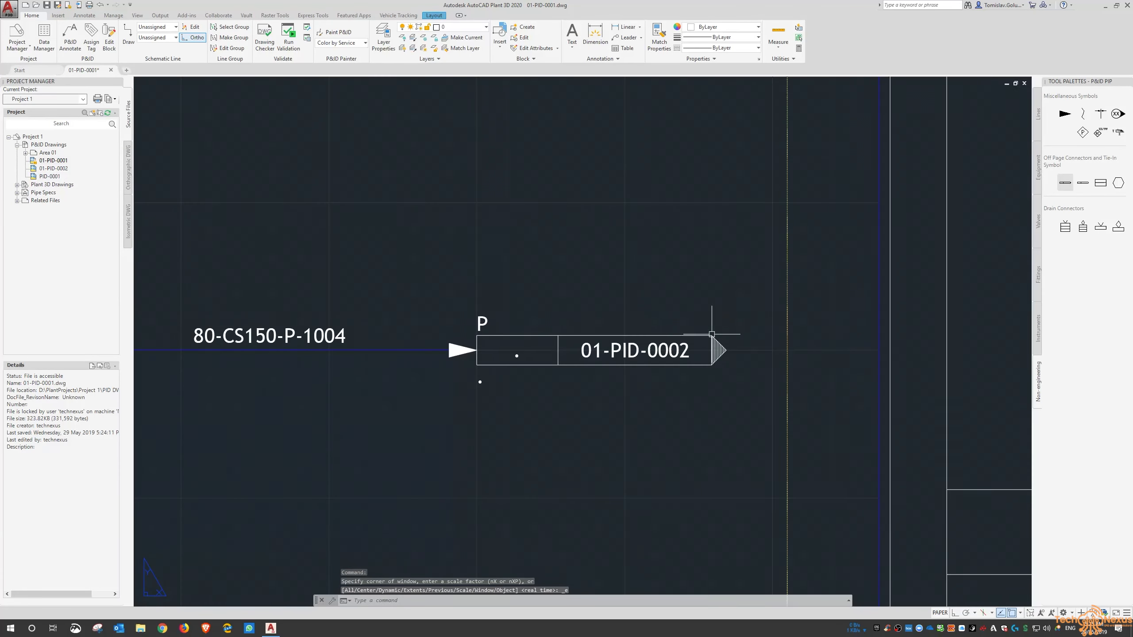
click(712, 334)
right_click(633, 351)
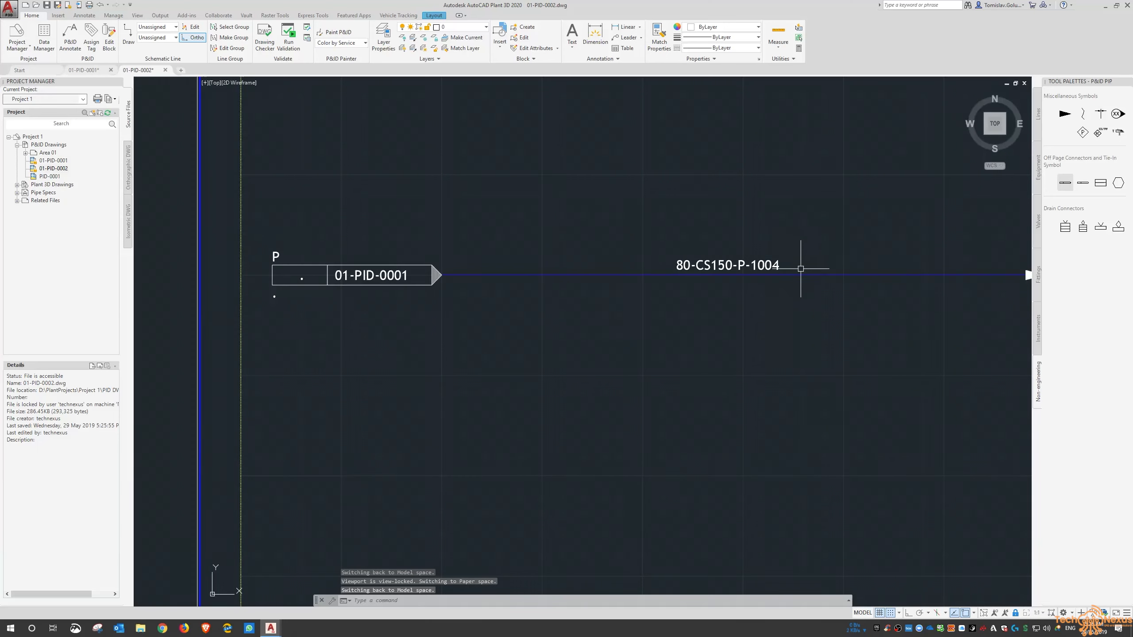
- Zoom drawing 01-PID-0002 and close it to return to 01-PID-0001
text(z)
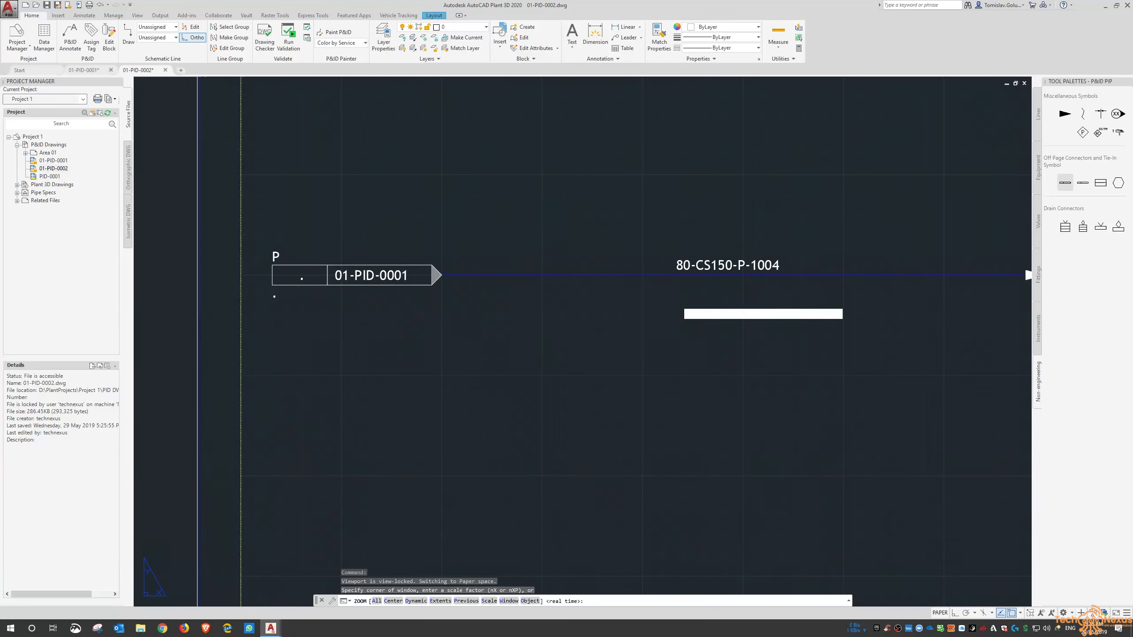
key(Return)
key(Escape)
click(165, 70)
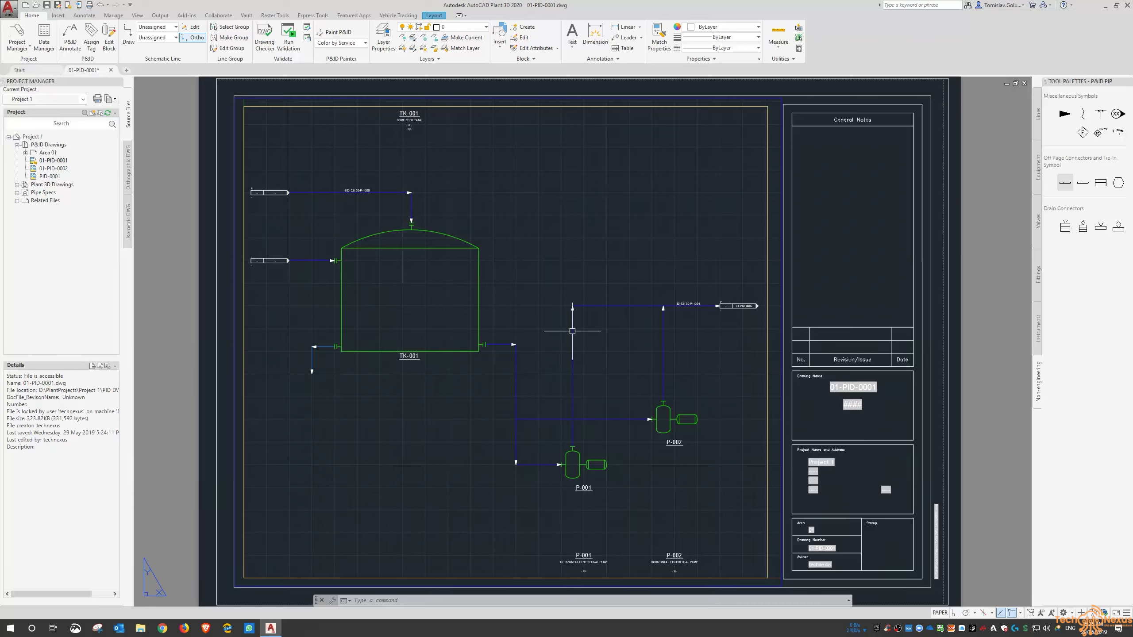